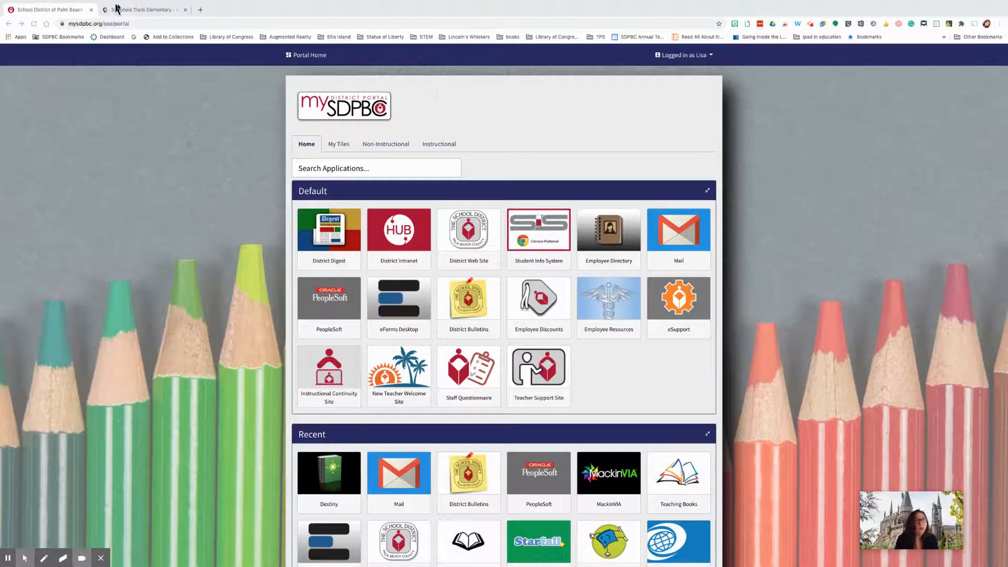
Step: Reach the Destiny Discover catalogue from the Seminole Trails library's Catalog page
left_click(139, 10)
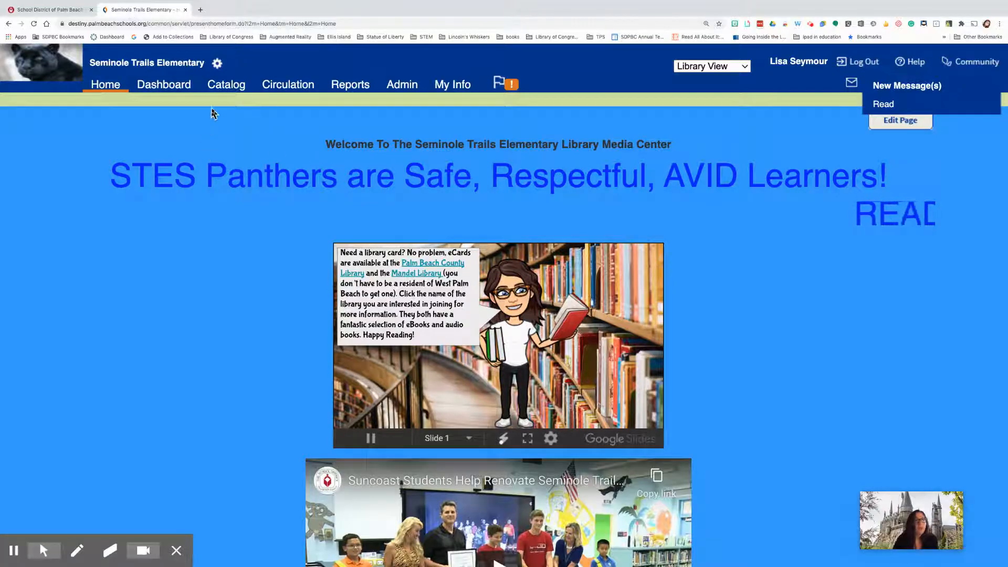
left_click(226, 94)
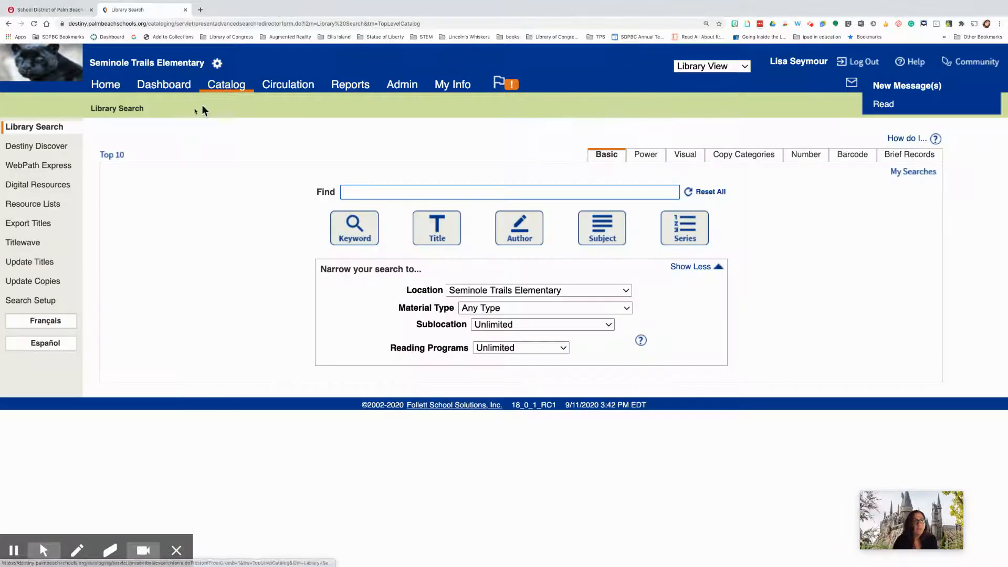
left_click(47, 150)
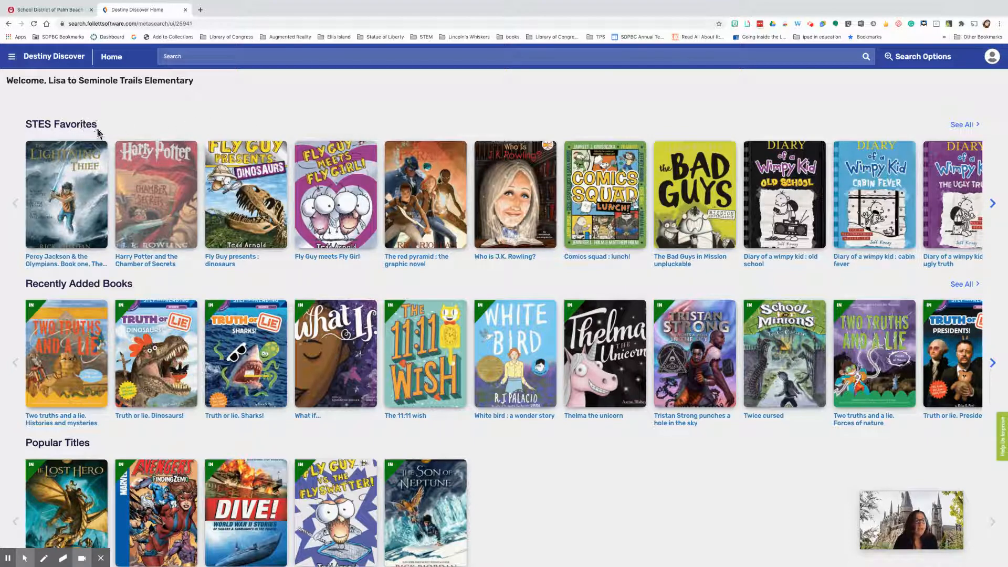
scroll(224, 418, "down", 2)
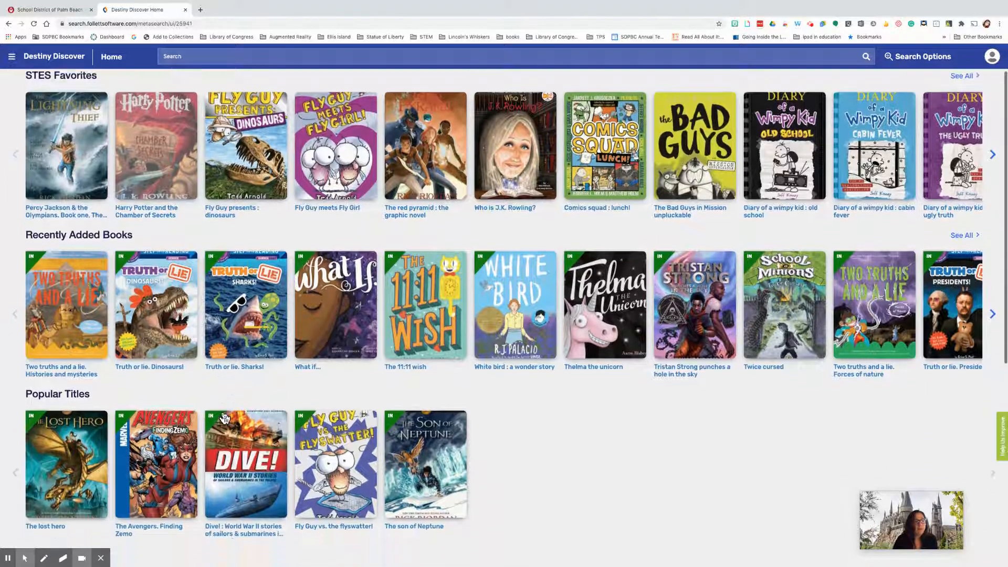
scroll(225, 419, "down", 1)
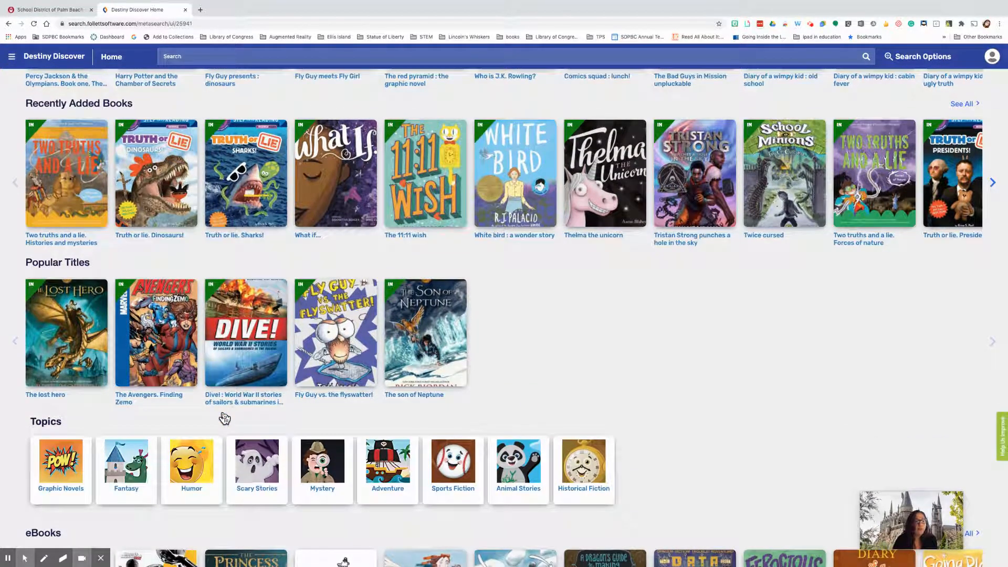
Step: Show the Humor topic's book results, over 200 titles led by The 104-story treehouse
left_click(204, 463)
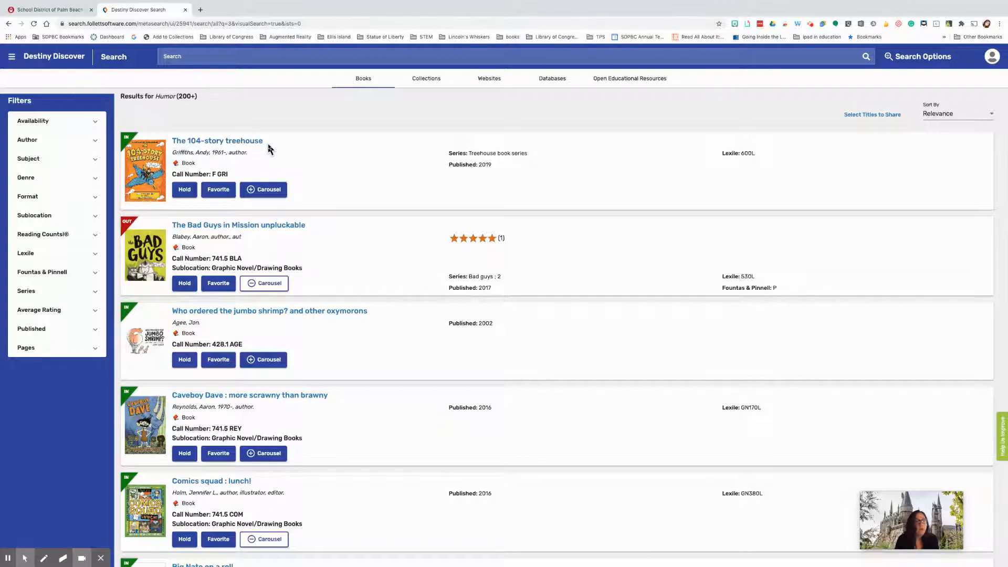
Step: Hold the available The 104-story treehouse, then unhold it so it can be held again
left_click(184, 190)
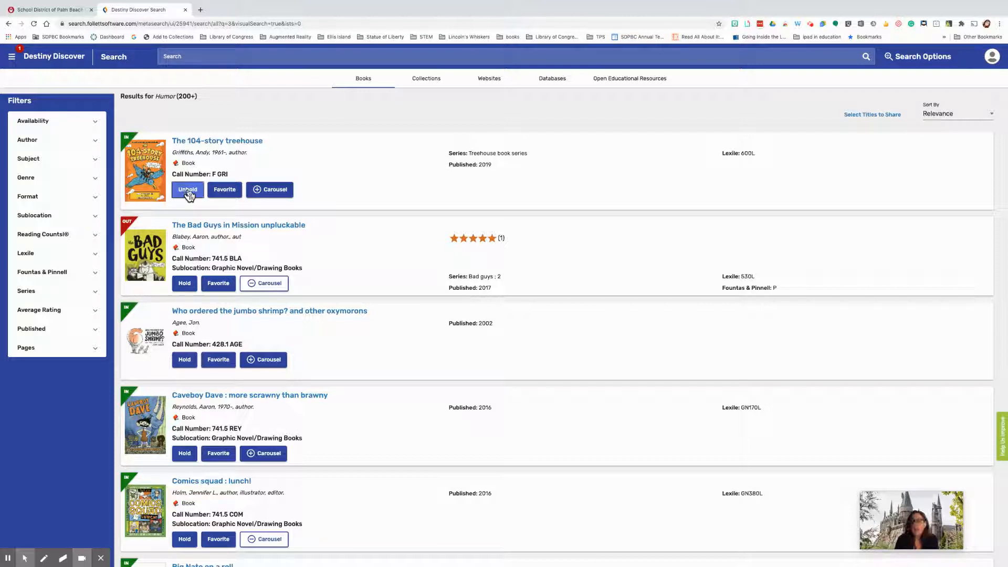
left_click(190, 194)
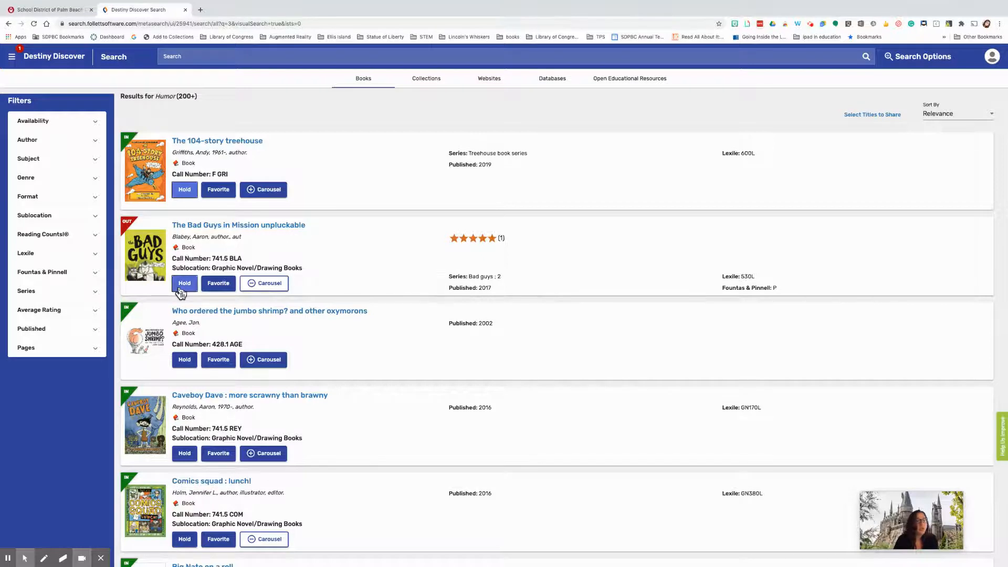
Step: Hold the checked-out The Bad Guys in Mission unpluckable for the next copy, then unhold it
left_click(184, 284)
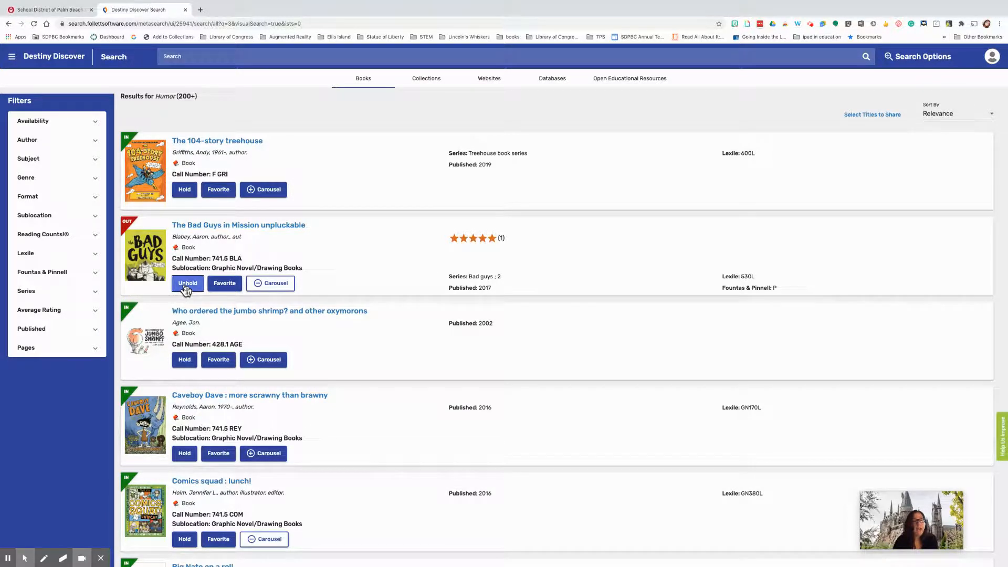
left_click(187, 288)
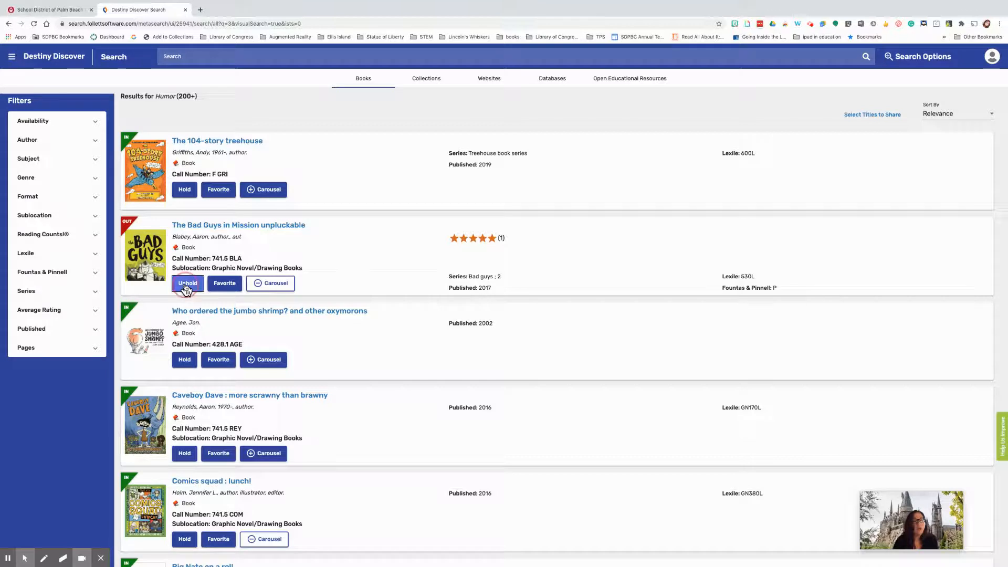